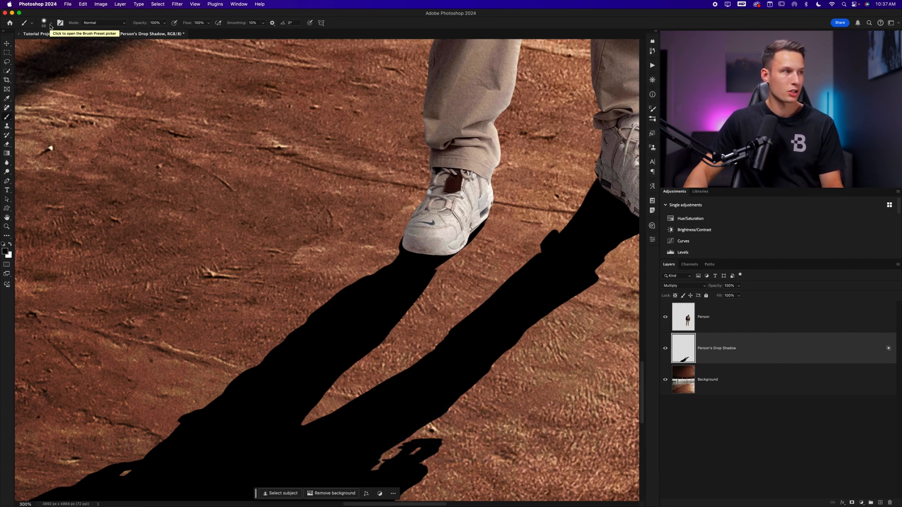
# Set the soft round brush hardness to 90% and paint the shadow's edges into the toe and sole of the left-hand shoe
pyautogui.click(50, 23)
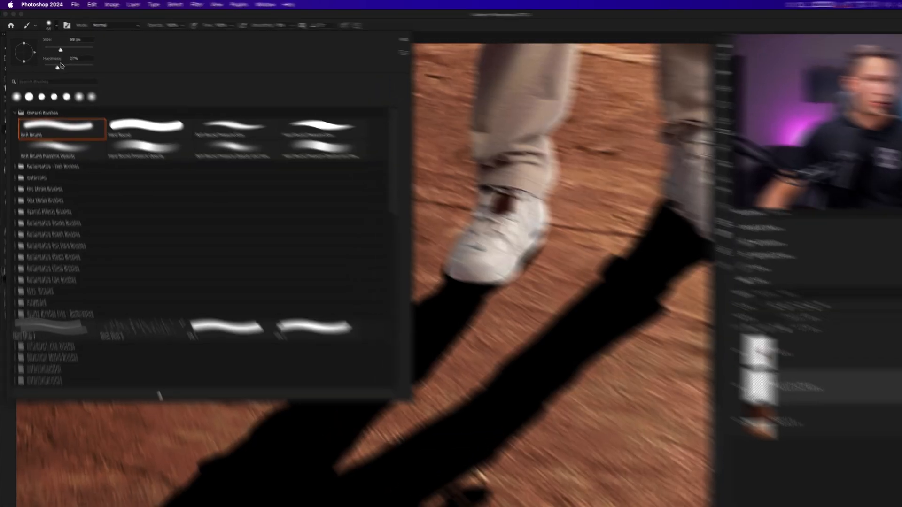
pyautogui.moveTo(60, 65); pyautogui.dragTo(86, 71)
pyautogui.moveTo(172, 138); pyautogui.dragTo(172, 136)
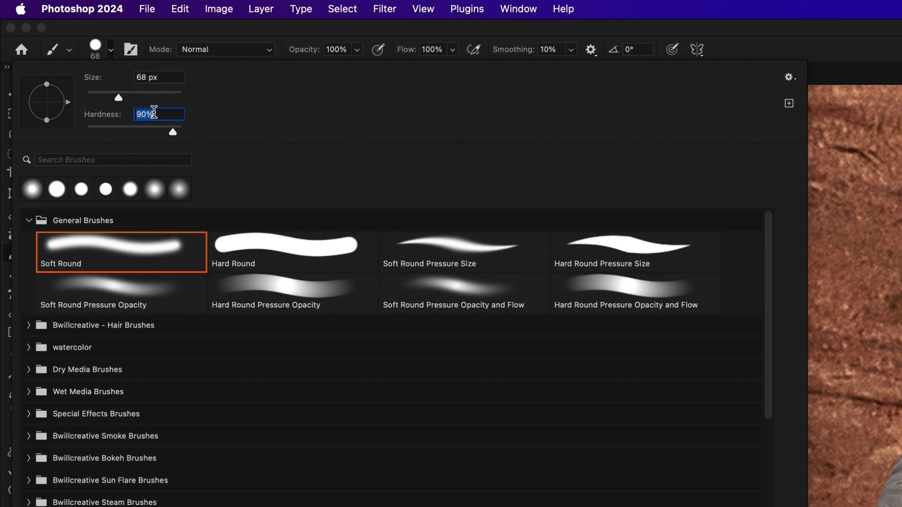
pyautogui.click(108, 49)
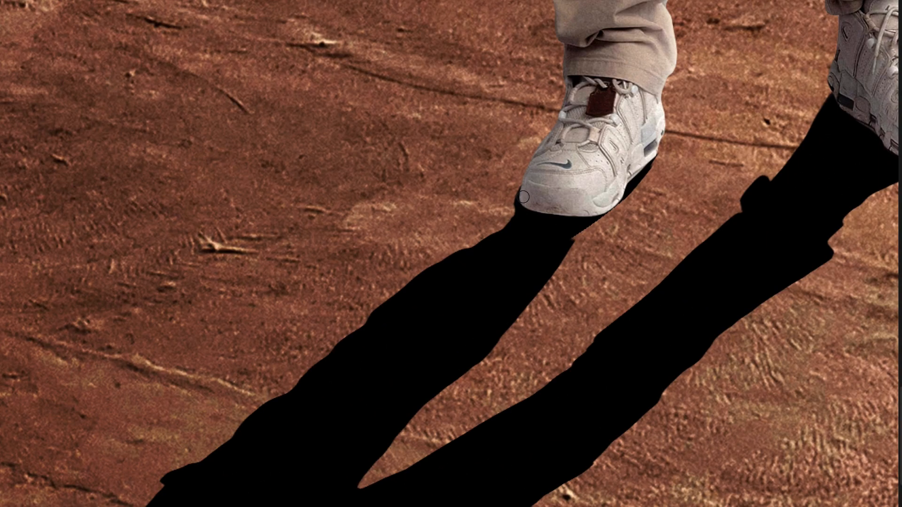
pyautogui.moveTo(524, 194); pyautogui.dragTo(441, 271)
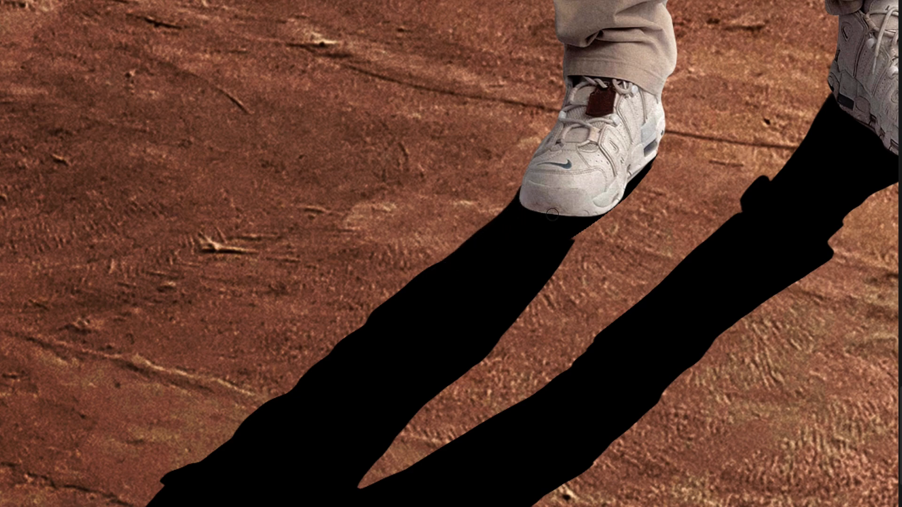
pyautogui.moveTo(609, 205); pyautogui.dragTo(583, 225)
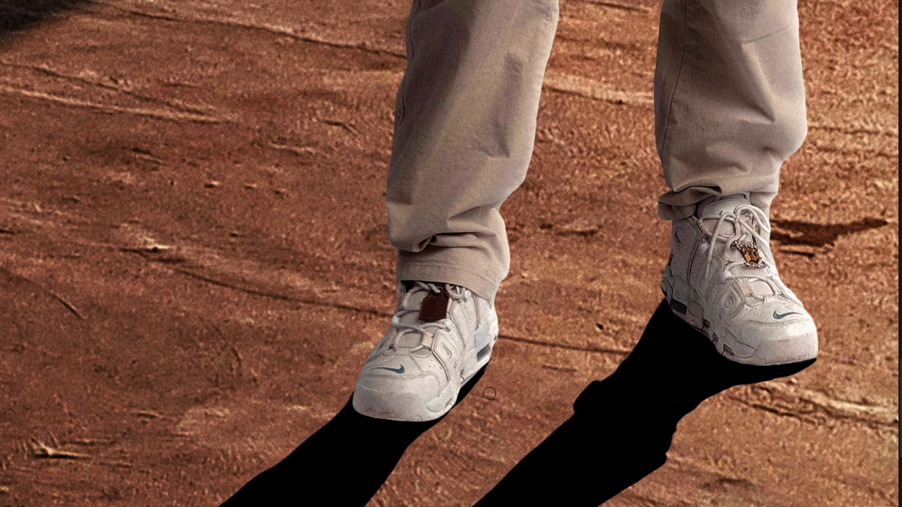
# Erase the excess shadow along the side of the left-hand shoe with a hard-edged Eraser
pyautogui.press('e')
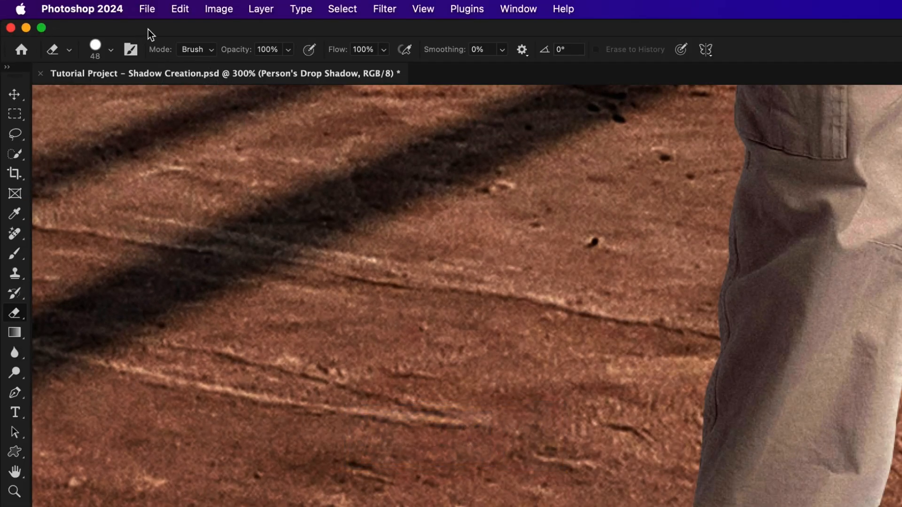
pyautogui.click(111, 50)
pyautogui.moveTo(177, 135); pyautogui.dragTo(178, 135)
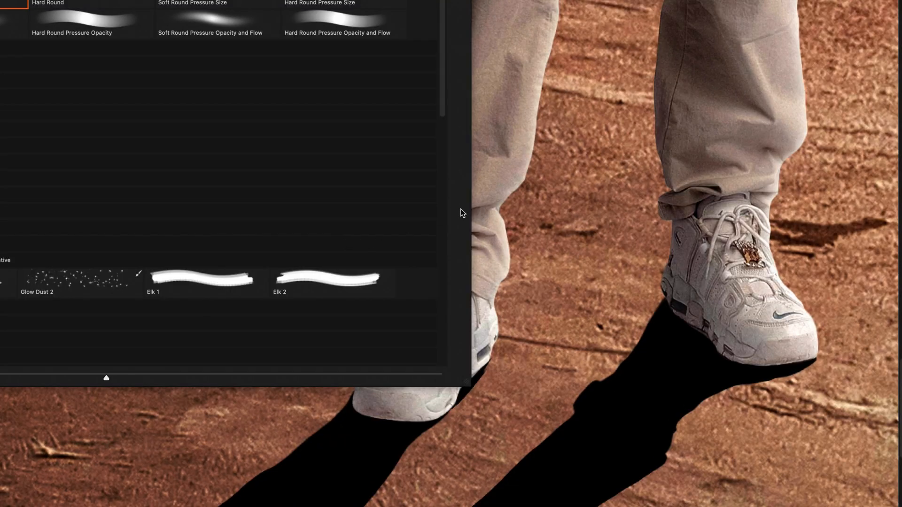
pyautogui.click(596, 215)
pyautogui.moveTo(499, 376); pyautogui.dragTo(471, 398)
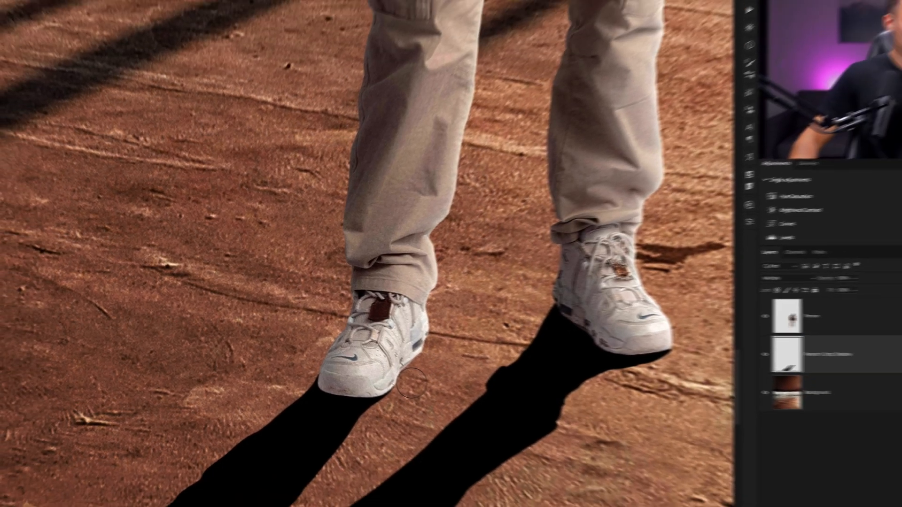
pyautogui.press('super+0')
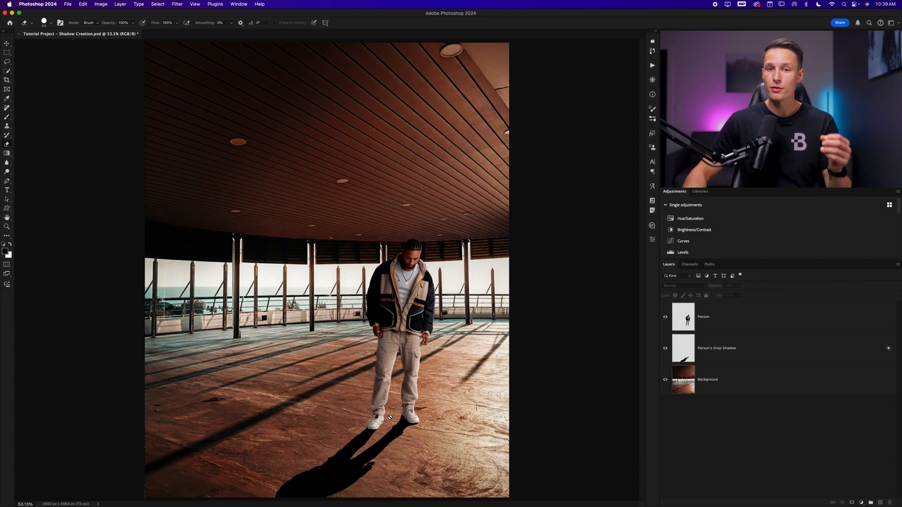
# Start a Field Blur on the Person's Drop Shadow layer, place its pin on the shadow's upper body and adjust that pin's blur
pyautogui.click(768, 347)
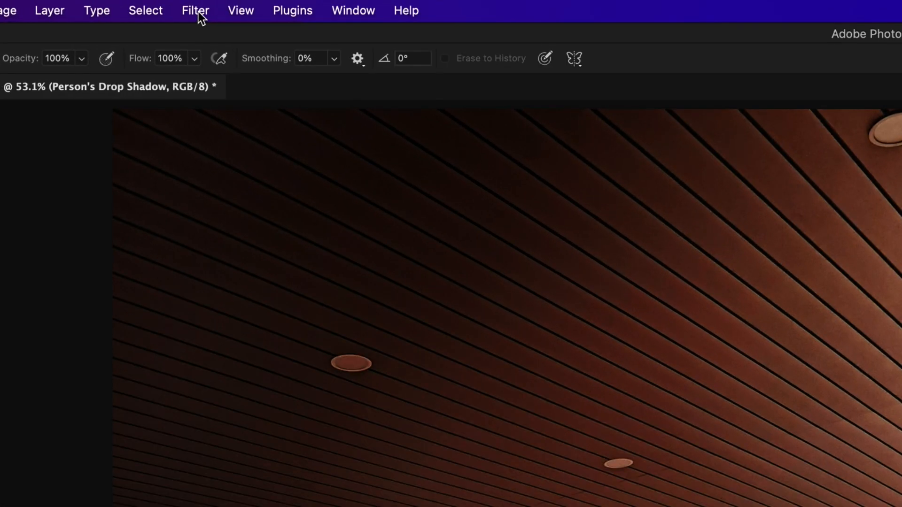
pyautogui.click(178, 3)
pyautogui.moveTo(287, 237)
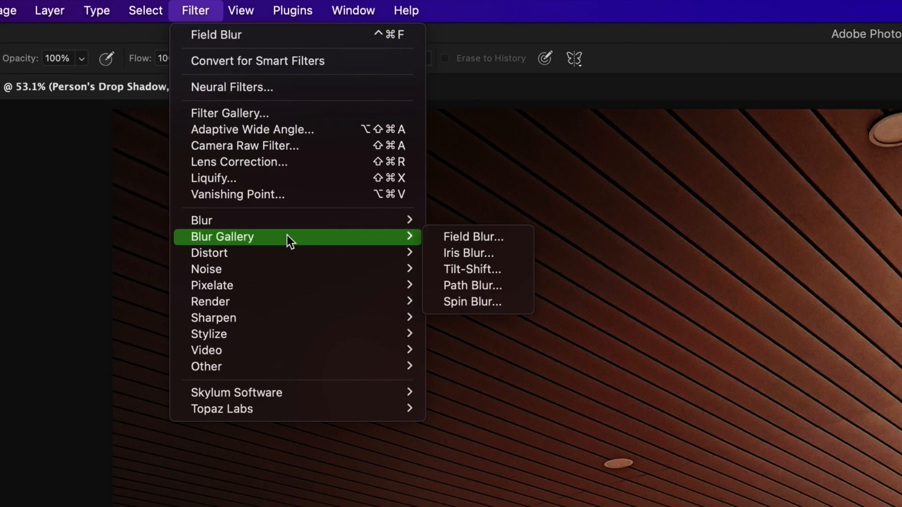
pyautogui.click(502, 242)
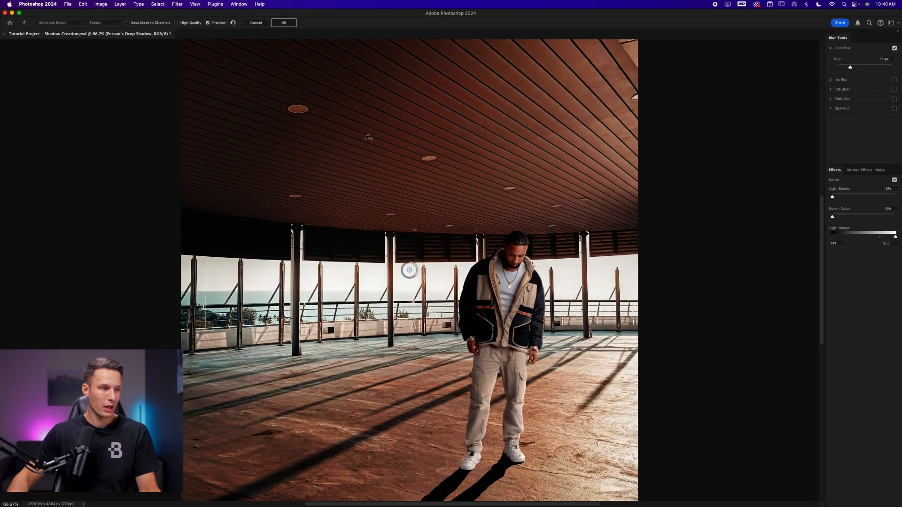
pyautogui.scroll(-5, 368, 138)
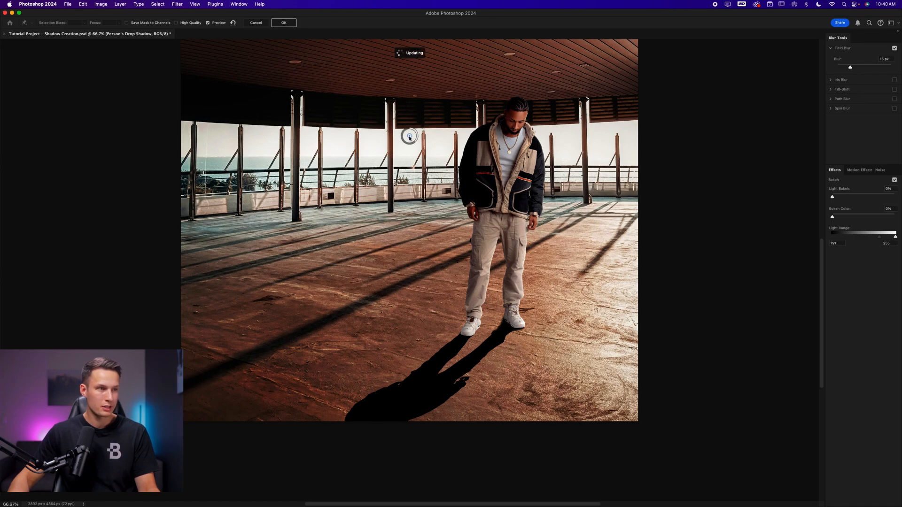
pyautogui.moveTo(409, 137); pyautogui.dragTo(407, 405)
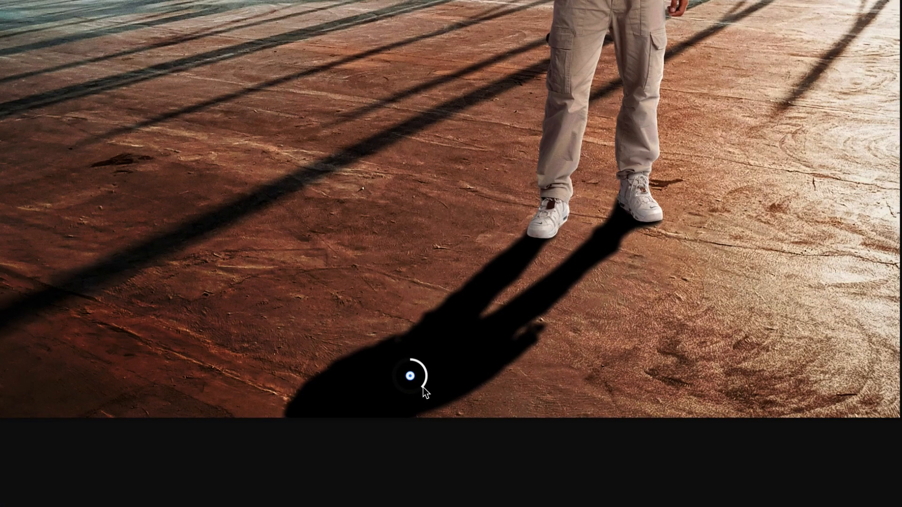
pyautogui.moveTo(423, 387)
pyautogui.mouseDown()
pyautogui.moveTo(407, 389)
pyautogui.moveTo(399, 371)
pyautogui.moveTo(408, 387)
pyautogui.moveTo(429, 385)
pyautogui.moveTo(421, 393)
pyautogui.moveTo(431, 378)
pyautogui.mouseUp()
# Add blur pins where the shadow meets each shoe, reduce their blur to only a few pixels, and apply the Field Blur
pyautogui.click(529, 240)
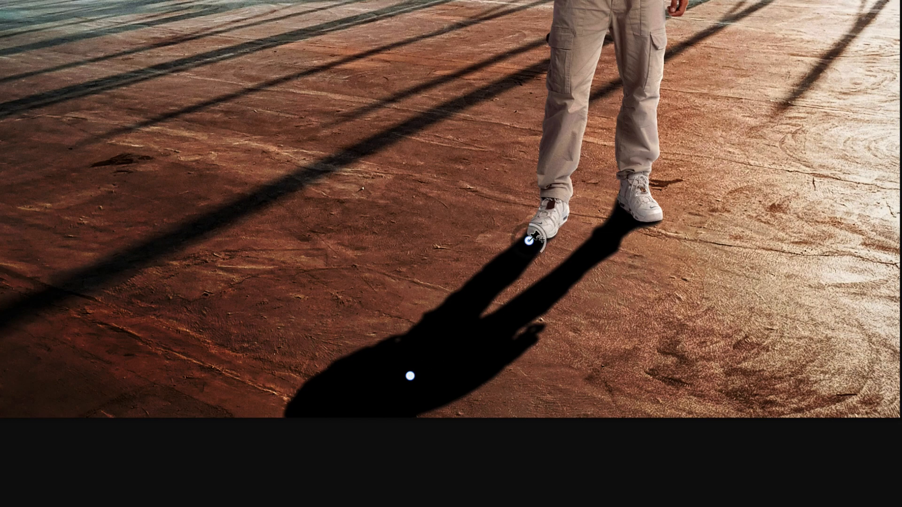
pyautogui.moveTo(540, 254); pyautogui.dragTo(538, 224)
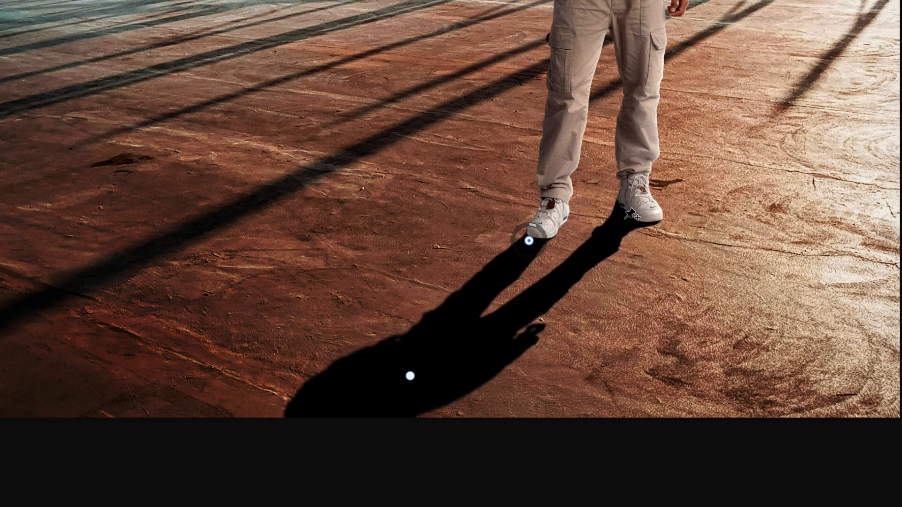
pyautogui.click(624, 218)
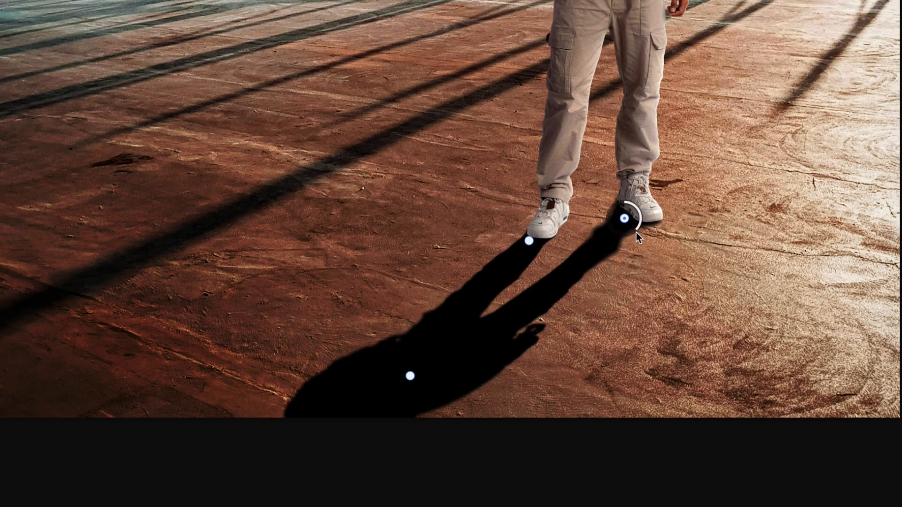
pyautogui.moveTo(636, 232); pyautogui.dragTo(641, 207)
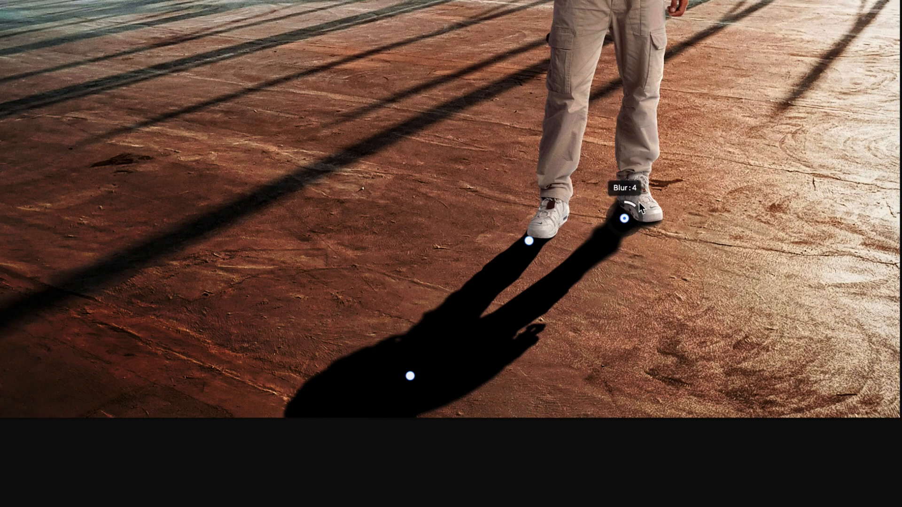
pyautogui.click(410, 376)
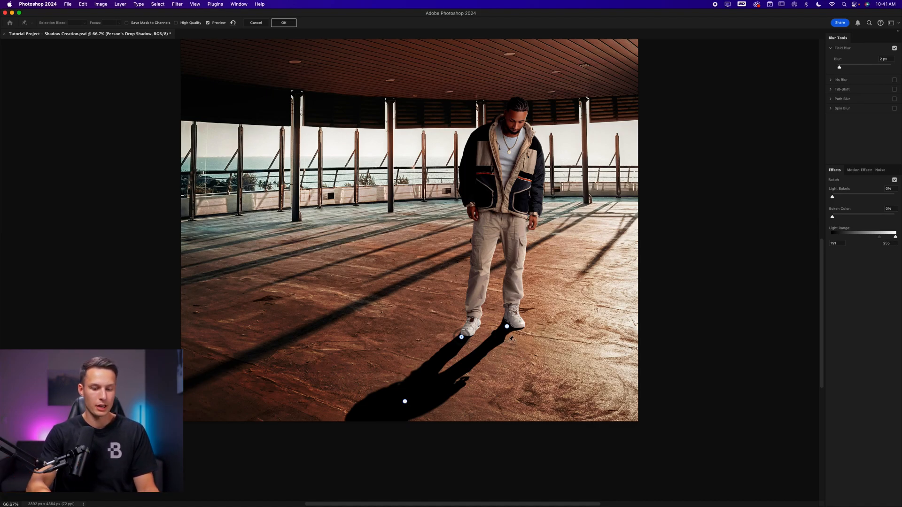
pyautogui.press('super+minus')
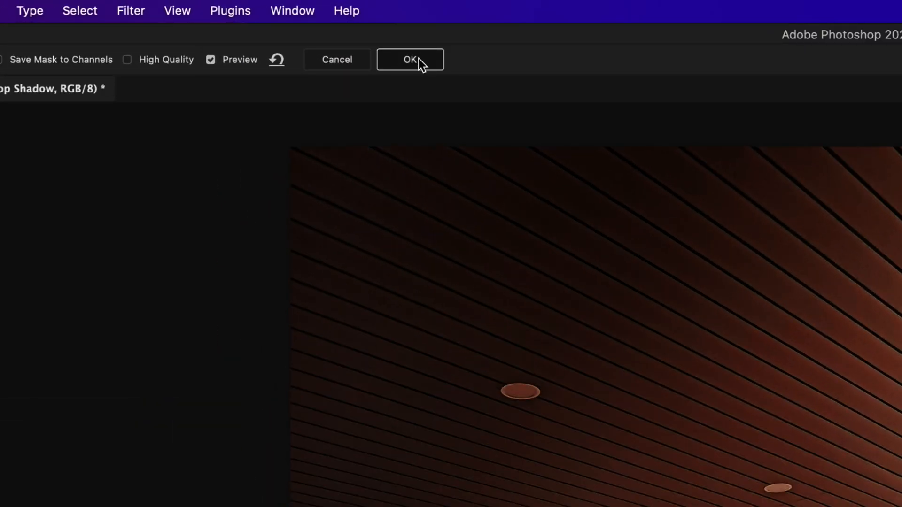
pyautogui.click(417, 59)
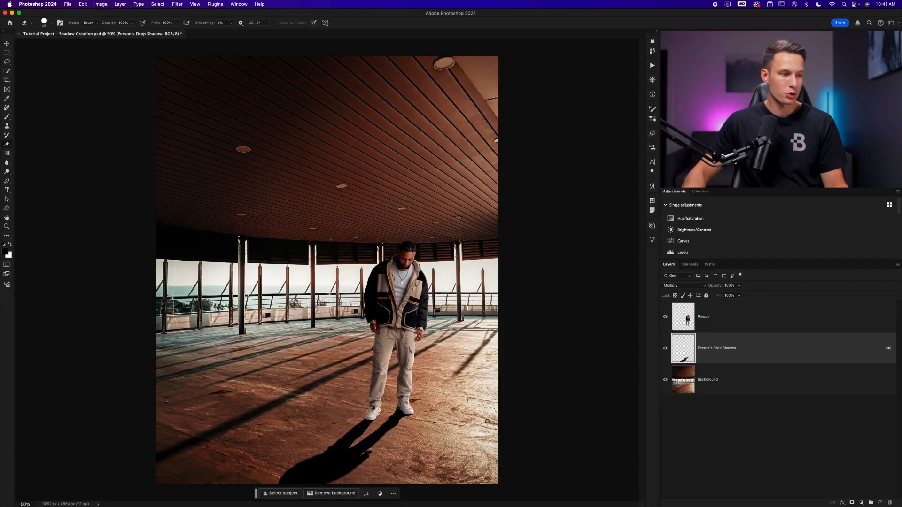
# Add a layer mask to Person's Drop Shadow and set the Gradient tool to a classic linear foreground-to-transparent gradient
pyautogui.press('super+minus')
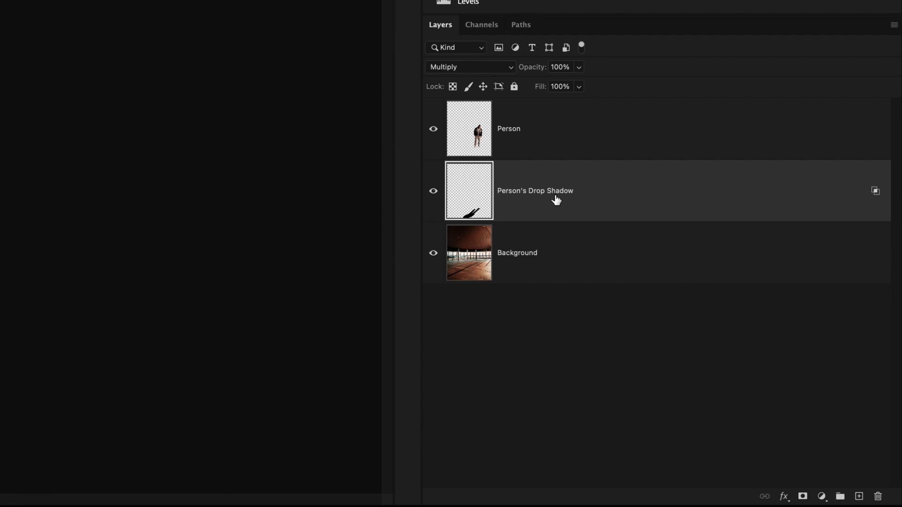
pyautogui.click(801, 496)
pyautogui.press('g')
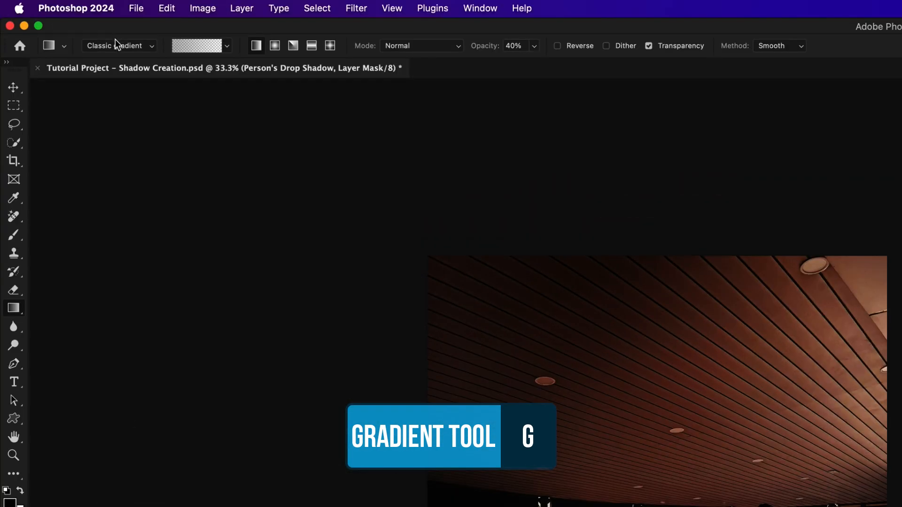
pyautogui.click(112, 45)
pyautogui.click(131, 49)
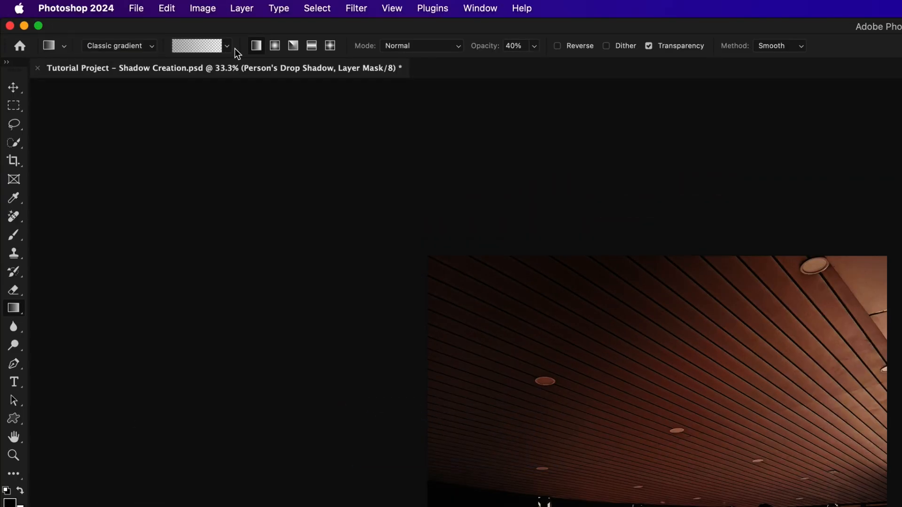
pyautogui.click(226, 47)
pyautogui.click(124, 72)
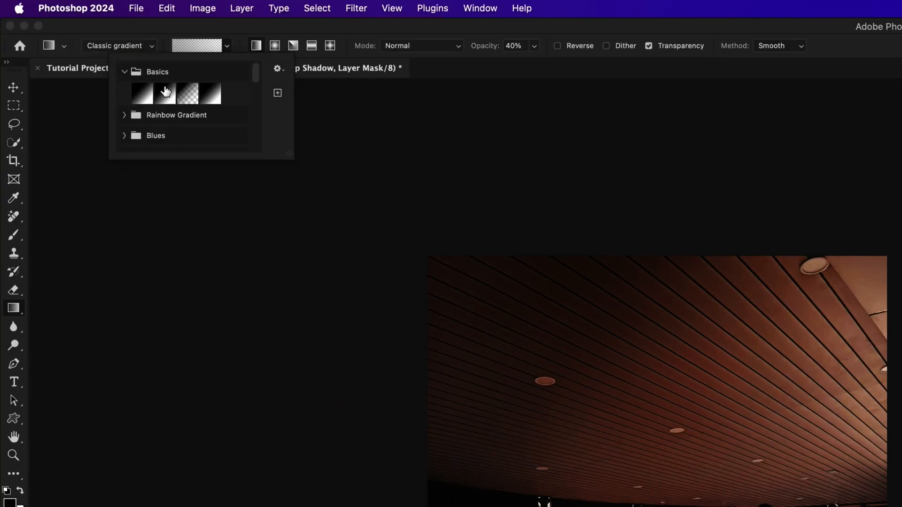
pyautogui.click(189, 94)
pyautogui.click(257, 31)
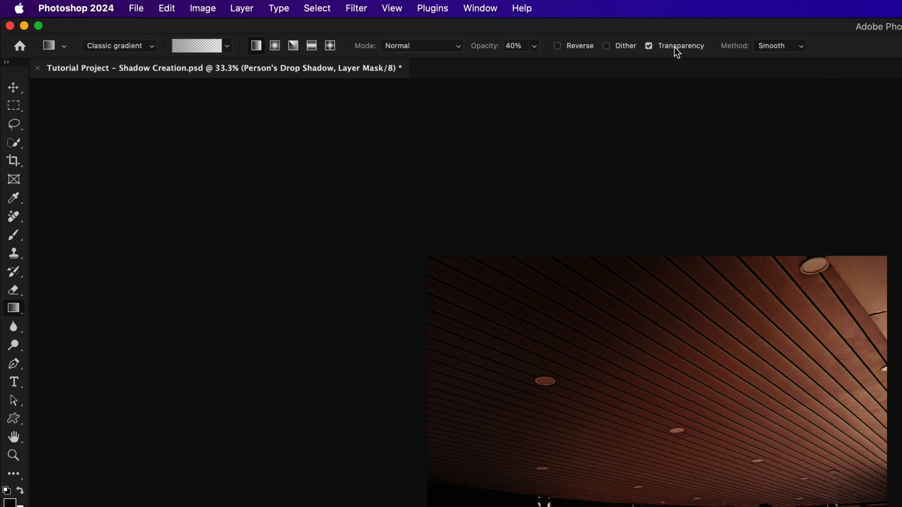
# Lower the Gradient tool's opacity to about 35%
pyautogui.click(536, 47)
pyautogui.moveTo(537, 62)
pyautogui.mouseDown()
pyautogui.moveTo(527, 62)
pyautogui.moveTo(542, 63)
pyautogui.mouseUp()
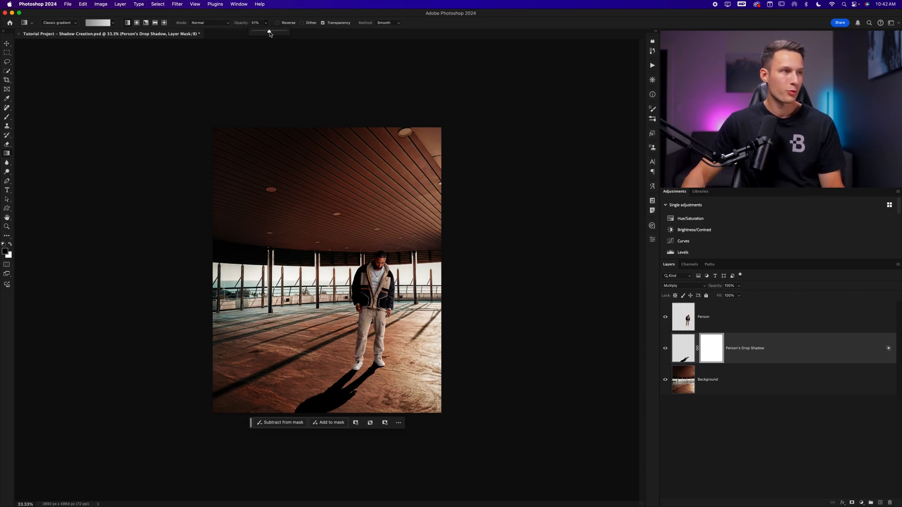
pyautogui.moveTo(270, 33); pyautogui.dragTo(264, 32)
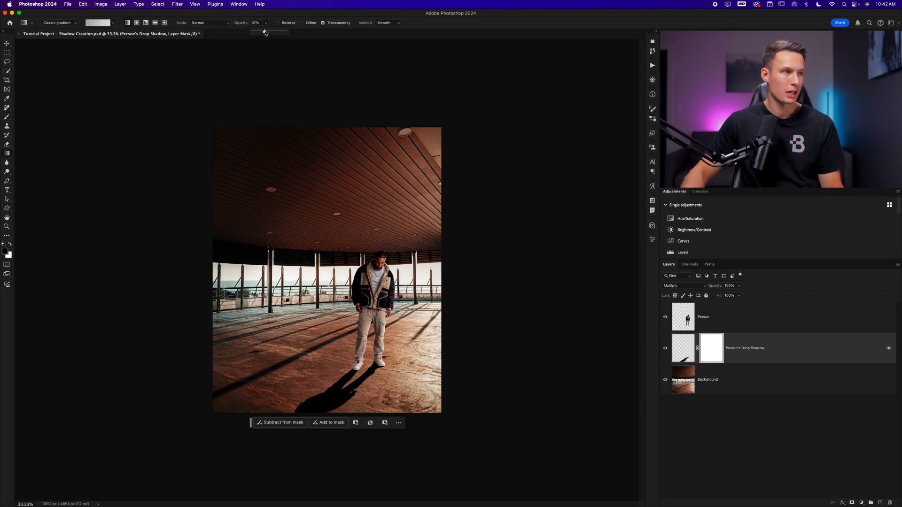
pyautogui.click(265, 24)
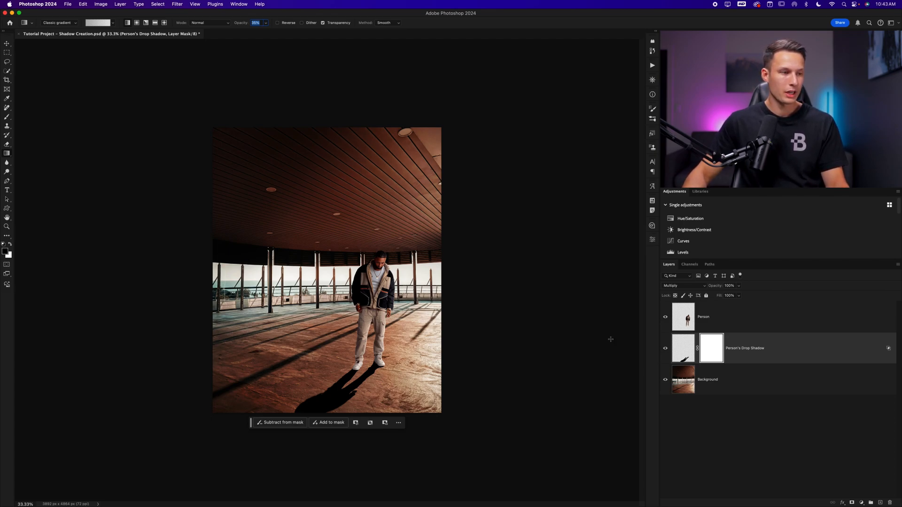
# Draw gradients on the shadow's layer mask from the image's lower-left corner to fade the end farthest from the feet
pyautogui.moveTo(270, 446); pyautogui.dragTo(269, 446)
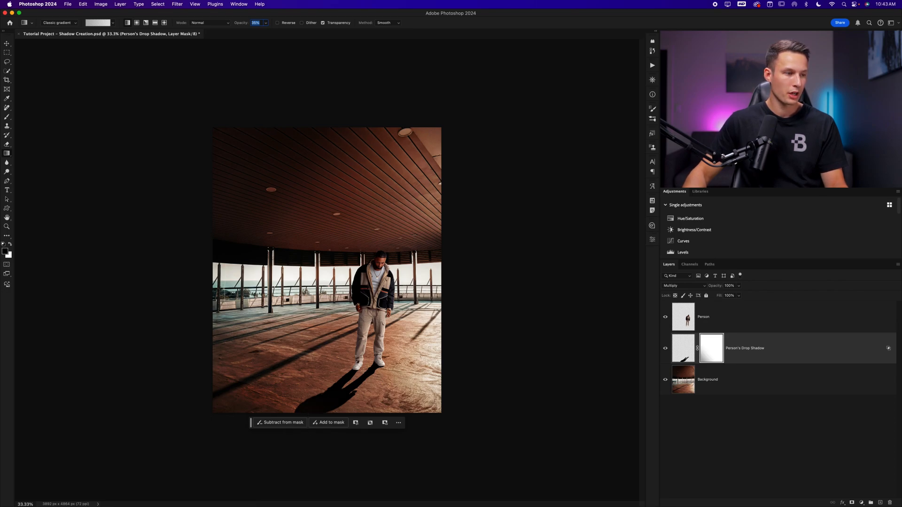
pyautogui.press('super+minus')
pyautogui.moveTo(288, 398); pyautogui.dragTo(269, 418)
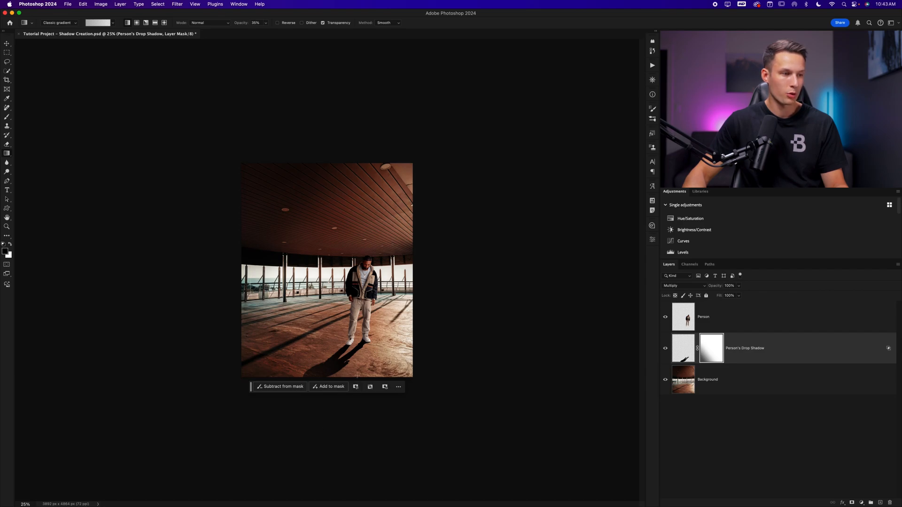
# Convert the masked Person's Drop Shadow layer to a smart object
pyautogui.click(748, 409)
pyautogui.press('super+plus')
pyautogui.press('super+plus')
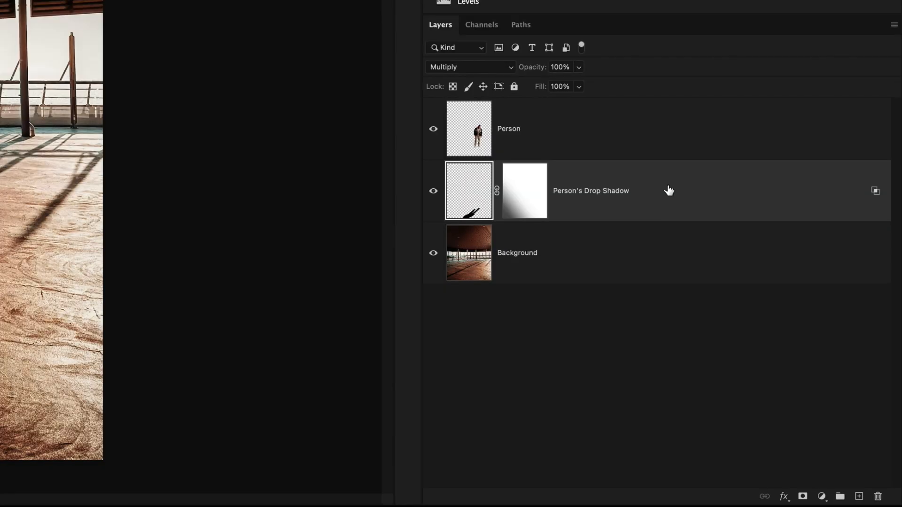
pyautogui.rightClick(669, 190)
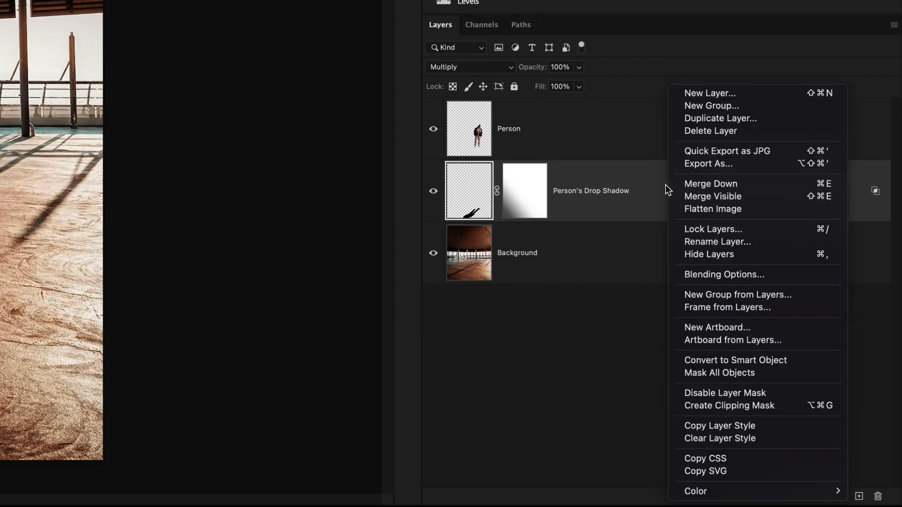
pyautogui.click(770, 364)
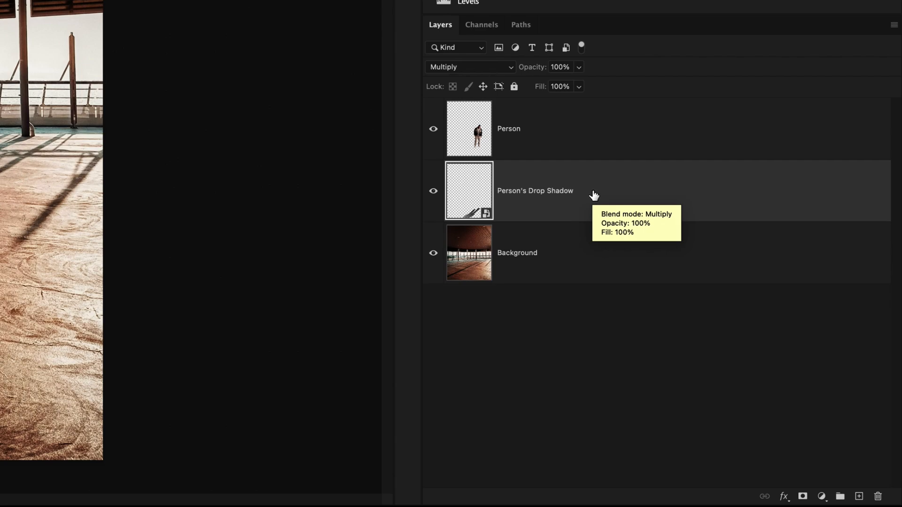
# Add a Color Overlay to Person's Drop Shadow with colour #171613 sampled from the long floor shadow, and compare the image without and with the layer
pyautogui.doubleClick(648, 195)
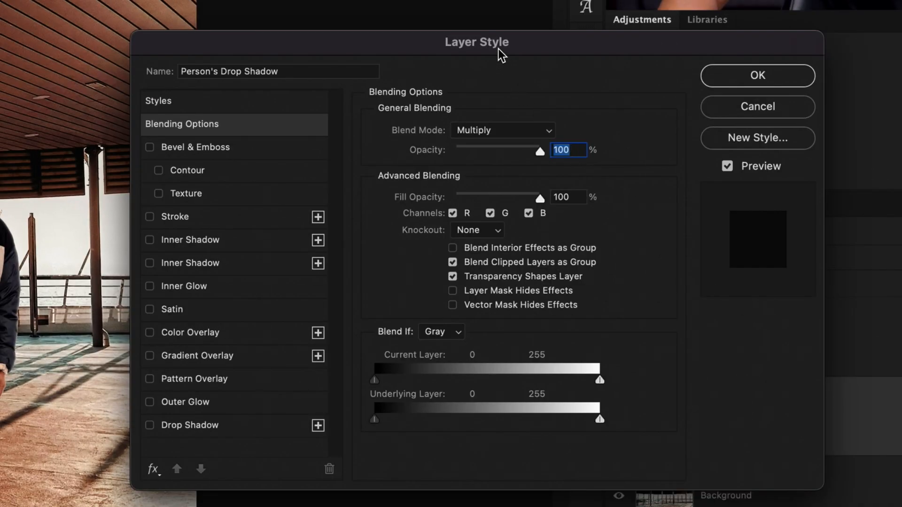
pyautogui.click(214, 334)
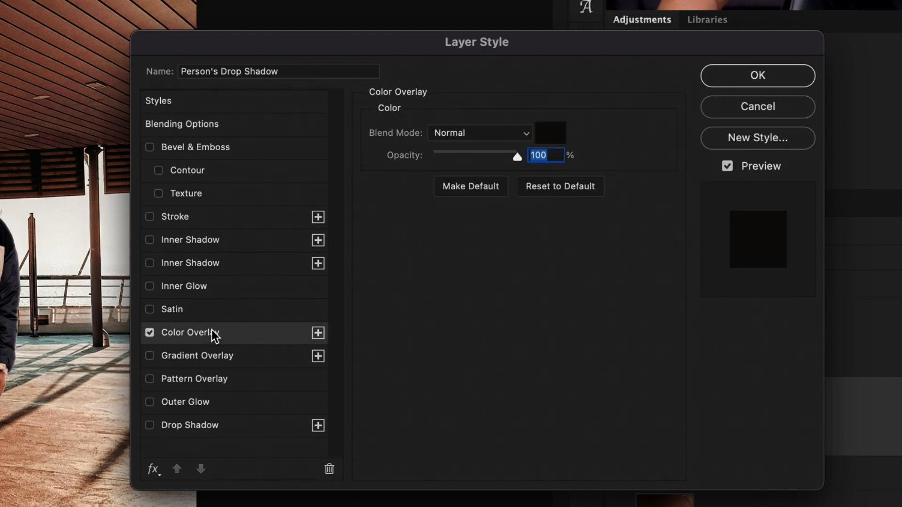
pyautogui.click(550, 139)
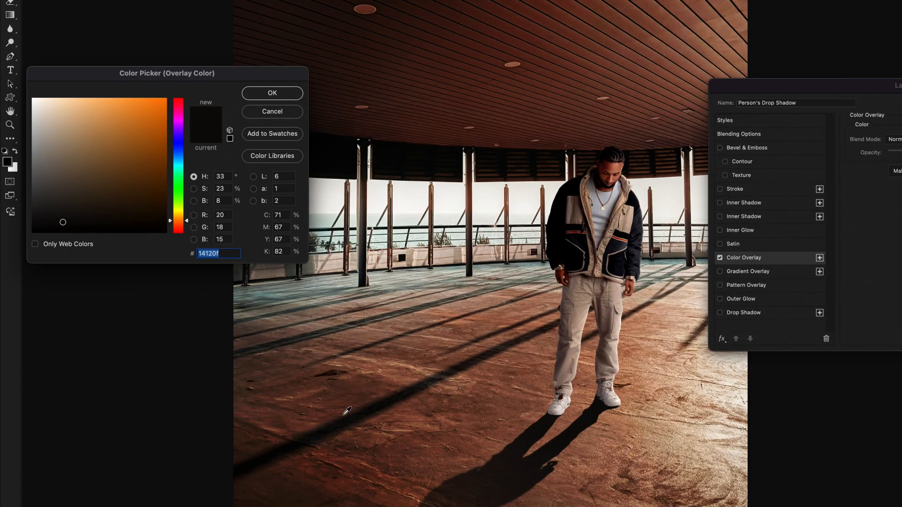
pyautogui.click(352, 417)
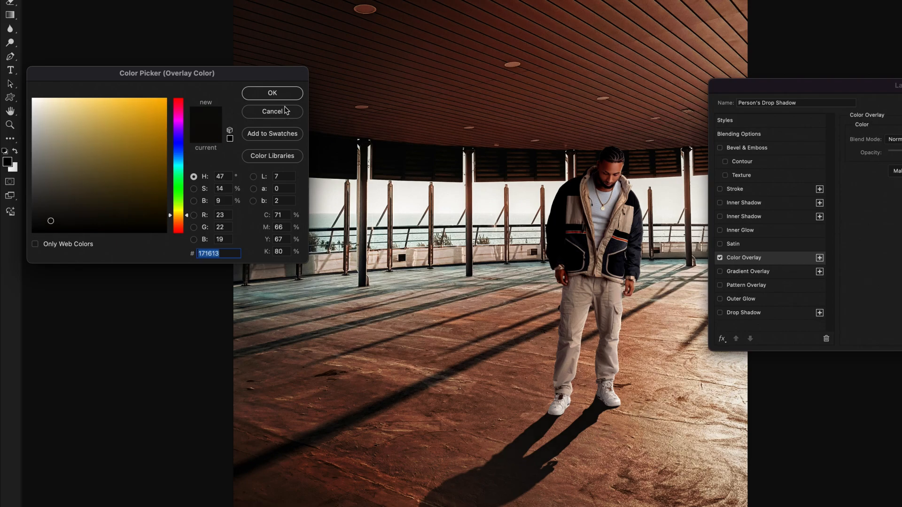
pyautogui.click(272, 93)
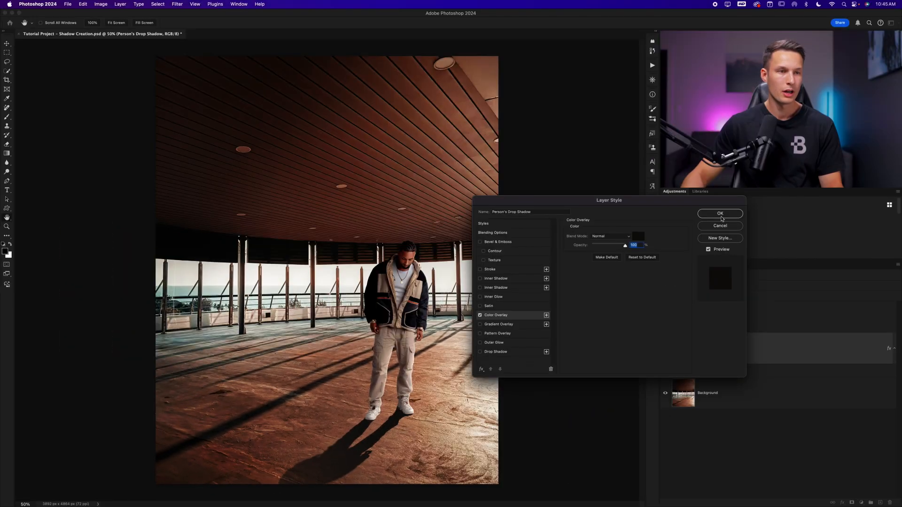
pyautogui.click(720, 214)
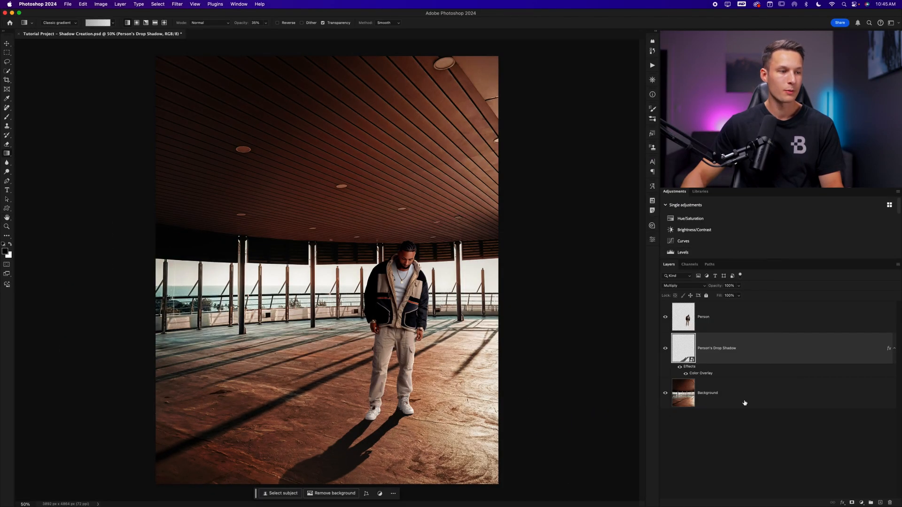
pyautogui.click(665, 349)
pyautogui.click(664, 349)
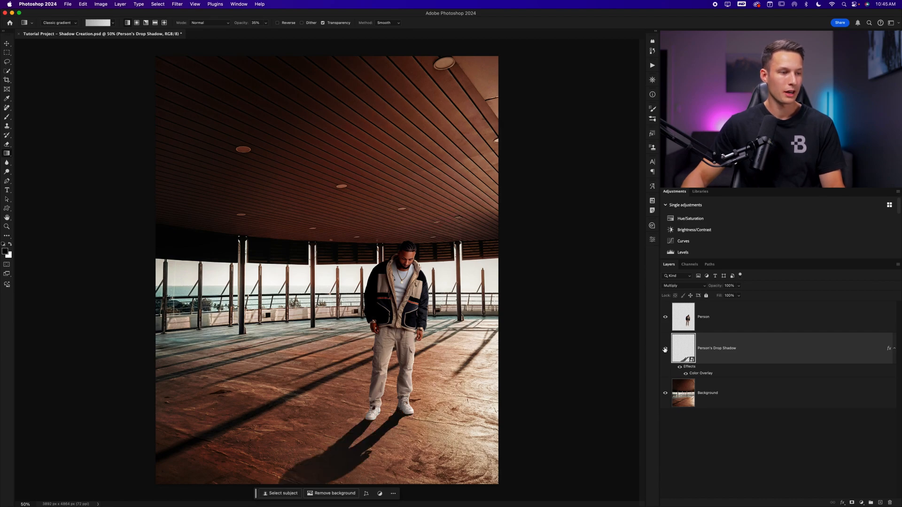